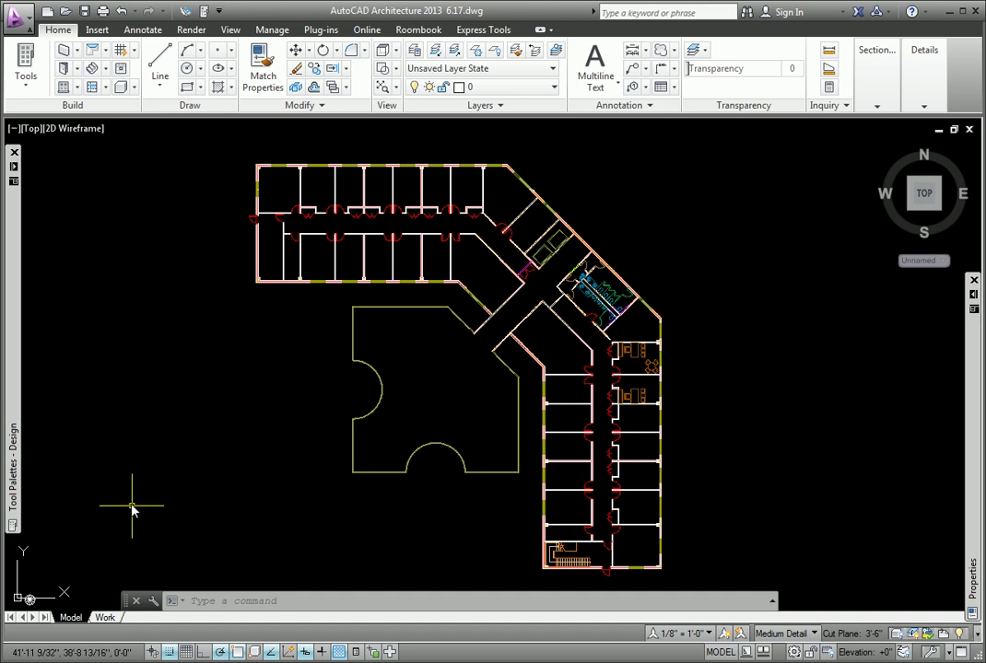
Draw a diagonal wall dividing the room beside the elevator shafts, running between its two parallel partitions.
{"action": "left_click", "coordinate": [64, 52]}
{"action": "scroll", "coordinate": [498, 221], "scroll_direction": "up", "scroll_amount": 3}
{"action": "scroll", "coordinate": [553, 227], "scroll_direction": "up", "scroll_amount": 2}
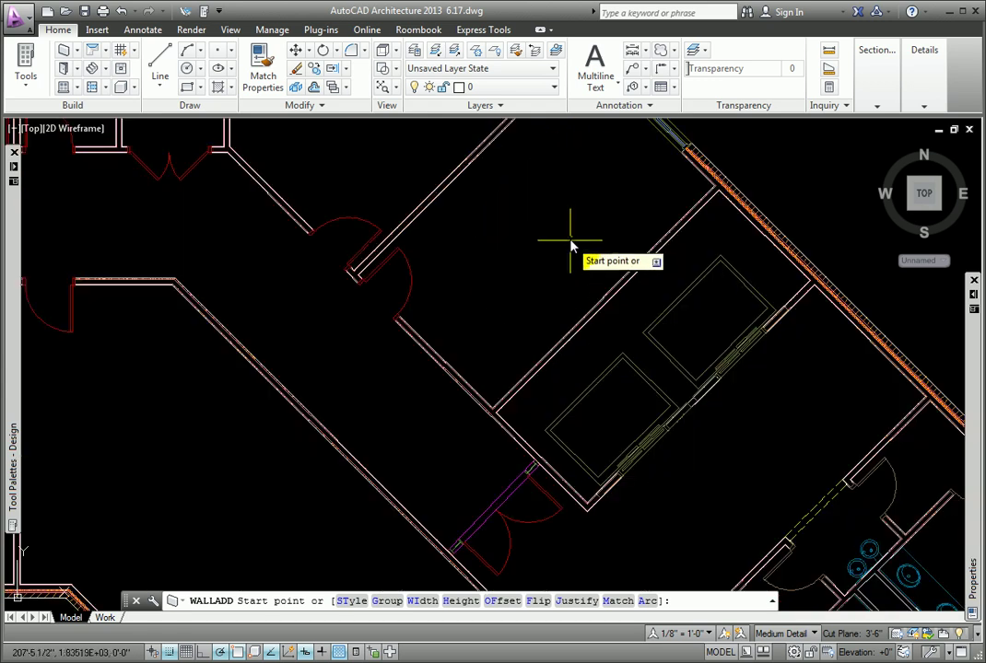
{"action": "middle_click_drag", "start_coordinate": [567, 230], "coordinate": [526, 359]}
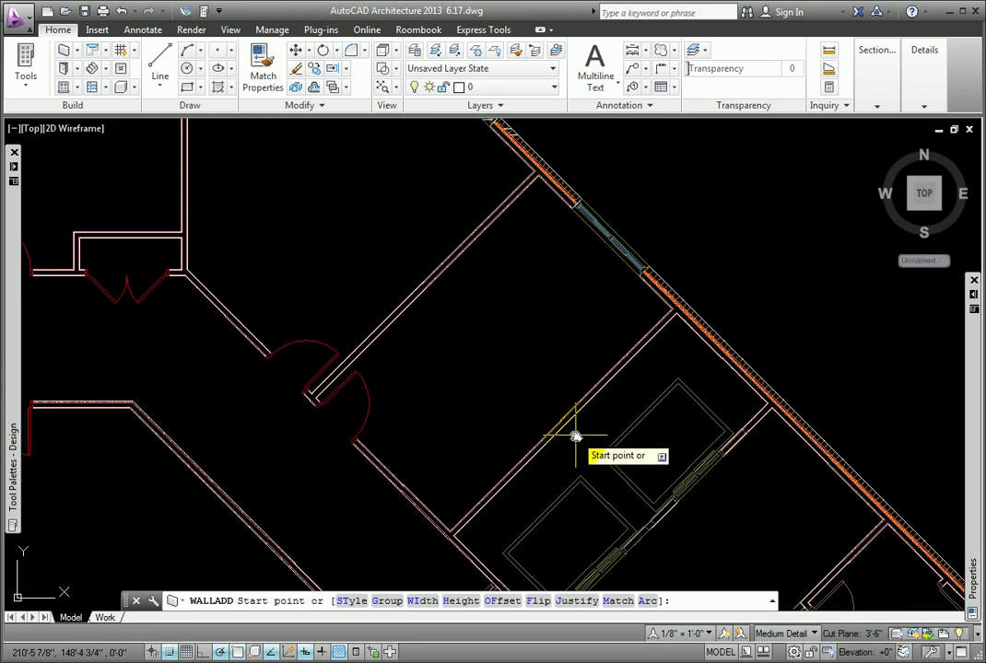
{"action": "left_click", "coordinate": [559, 424]}
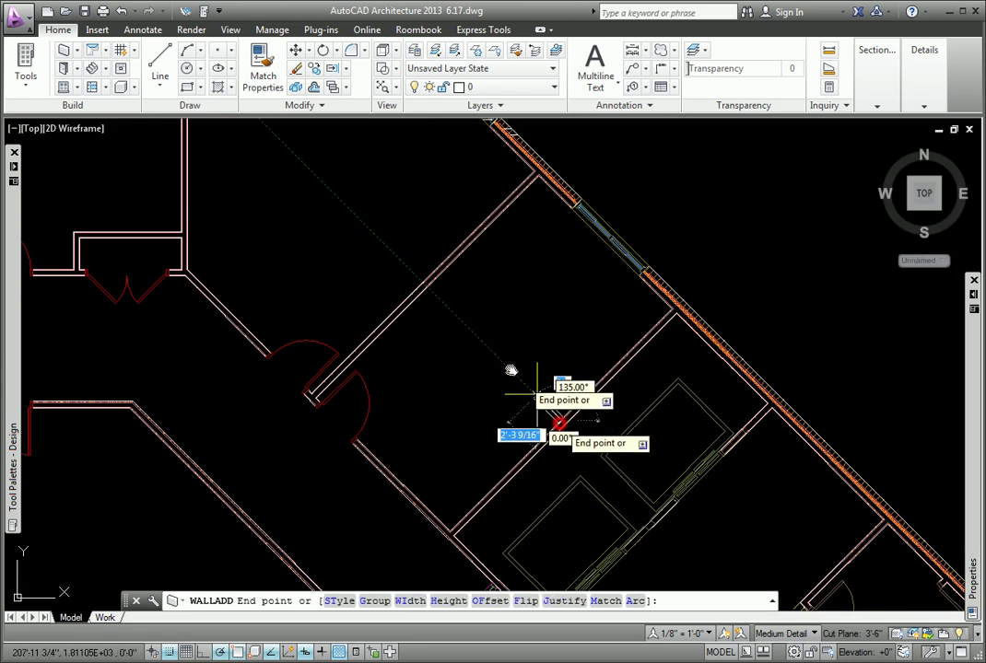
{"action": "left_click", "coordinate": [428, 288]}
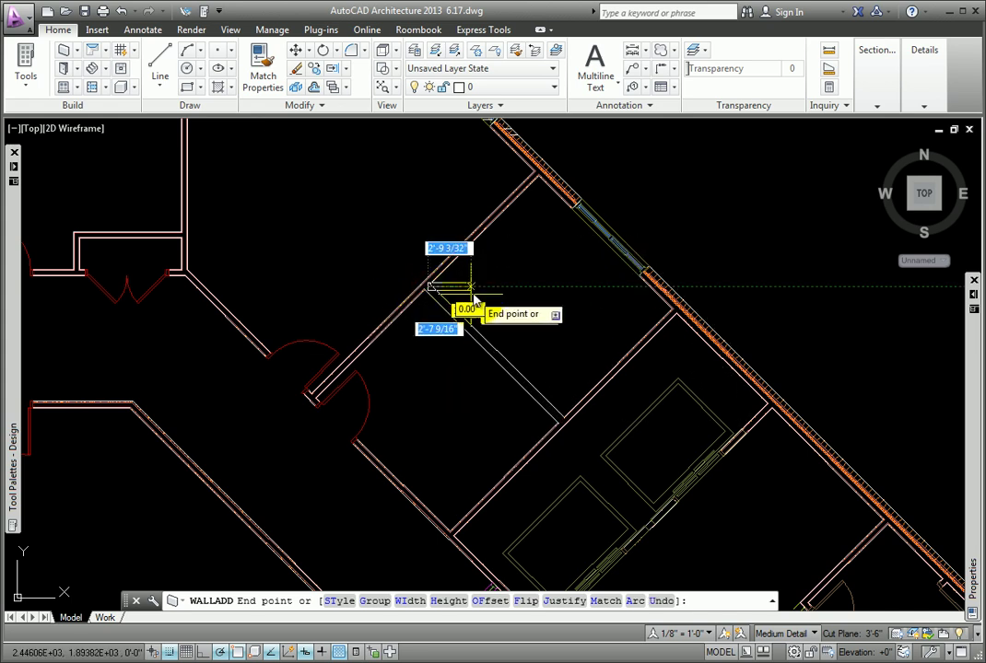
{"action": "right_click", "coordinate": [478, 291]}
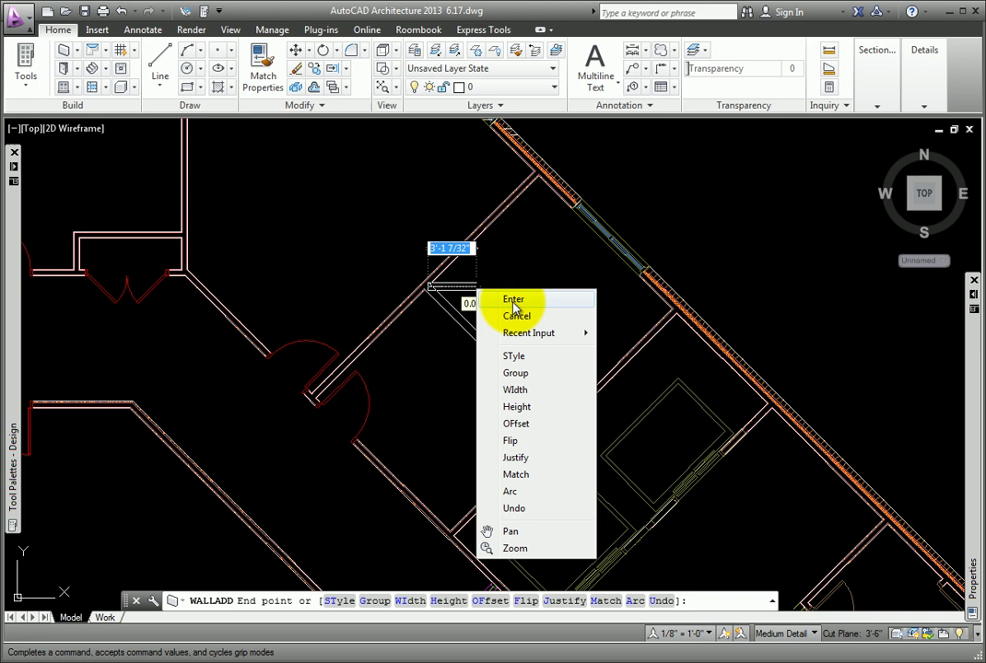
{"action": "left_click", "coordinate": [511, 302]}
Match the properties of the adjacent corridor wall onto the new dividing wall.
{"action": "middle_click_drag", "start_coordinate": [339, 453], "coordinate": [321, 405]}
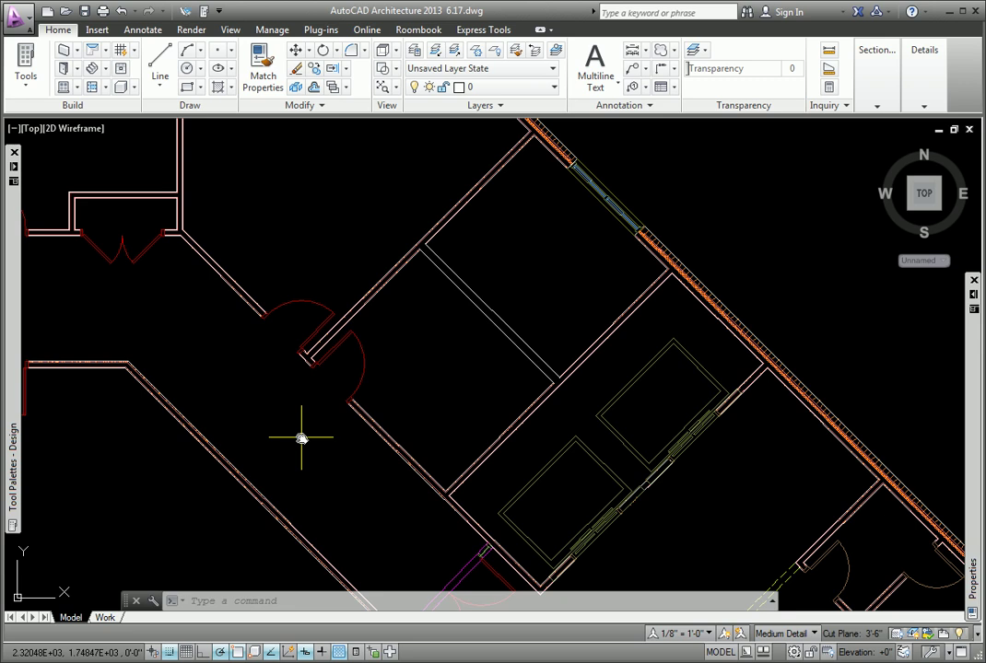
{"action": "left_click", "coordinate": [496, 443]}
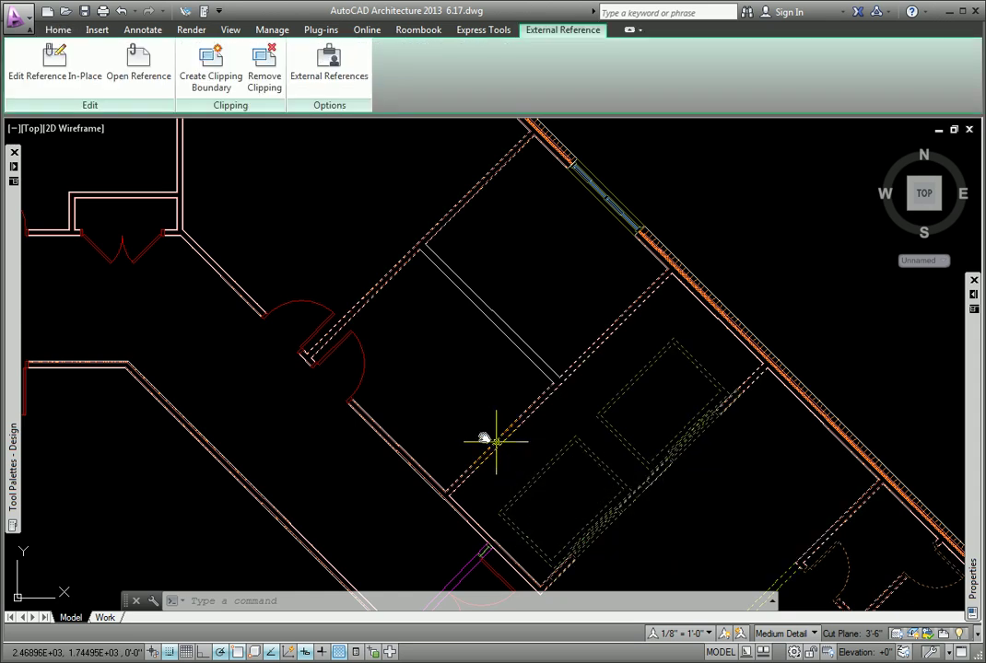
{"action": "key", "text": "Escape"}
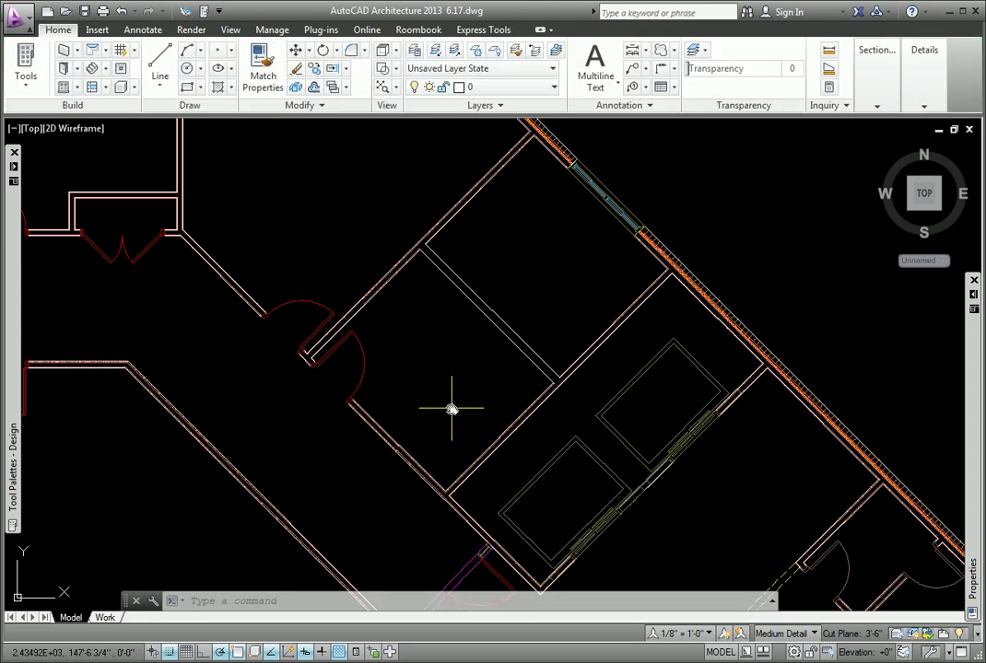
{"action": "left_click", "coordinate": [390, 437]}
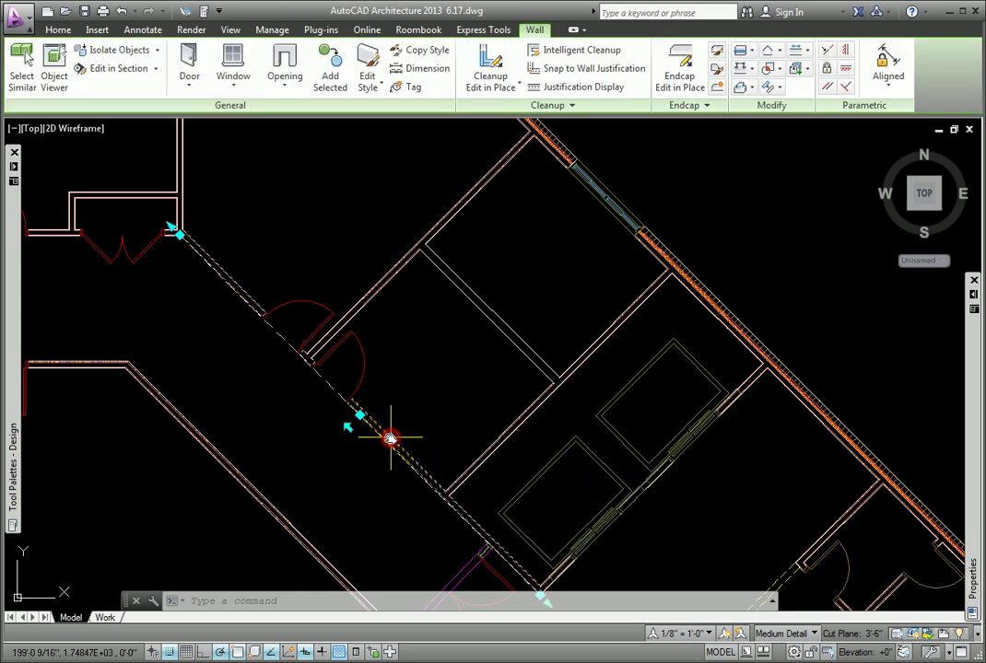
{"action": "left_click", "coordinate": [55, 31]}
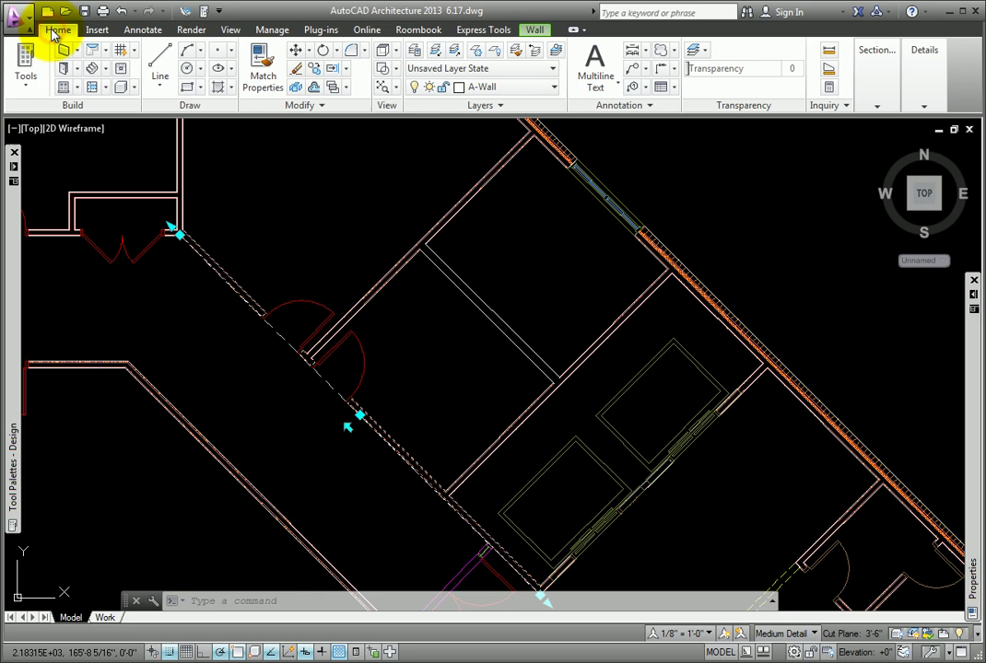
{"action": "left_click", "coordinate": [263, 62]}
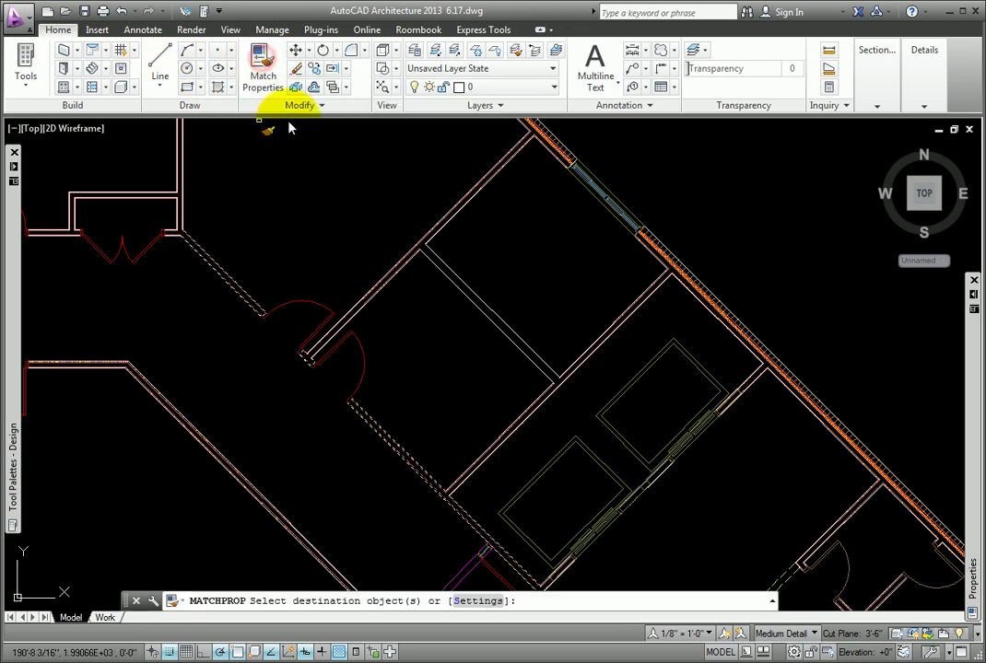
{"action": "left_click", "coordinate": [463, 294]}
{"action": "right_click", "coordinate": [407, 340]}
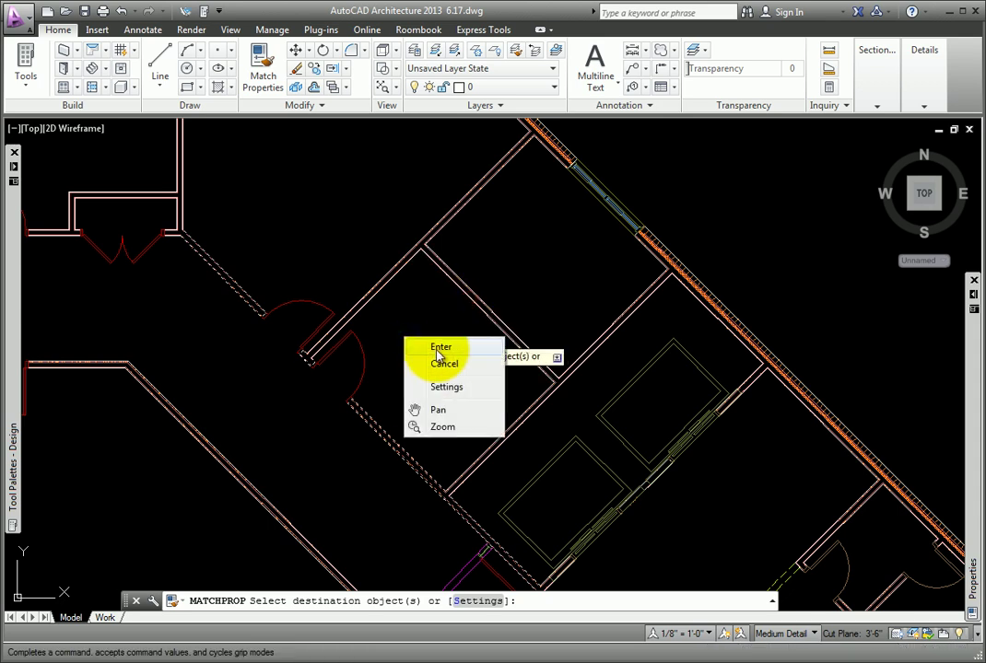
{"action": "left_click", "coordinate": [439, 348]}
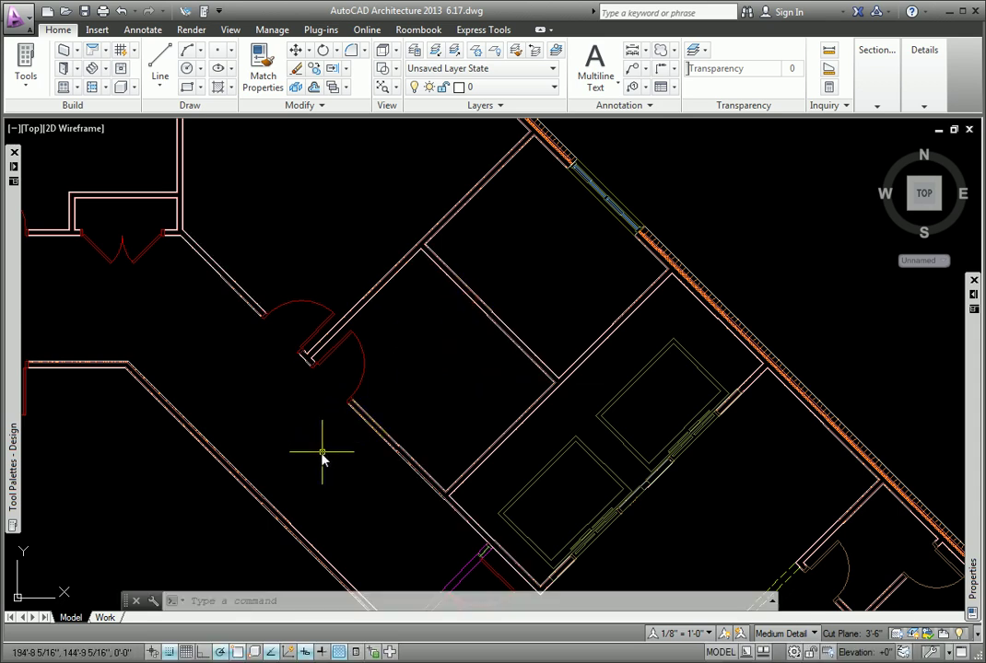
Use Add Selected on the opposite corridor wall to draw an 18'-0" wall at 45° from the angled exterior wall to the corridor wall.
{"action": "mouse_move", "coordinate": [323, 455]}
{"action": "middle_mouse_down"}
{"action": "mouse_move", "coordinate": [398, 407]}
{"action": "mouse_move", "coordinate": [502, 266]}
{"action": "mouse_move", "coordinate": [509, 204]}
{"action": "mouse_move", "coordinate": [509, 218]}
{"action": "middle_mouse_up"}
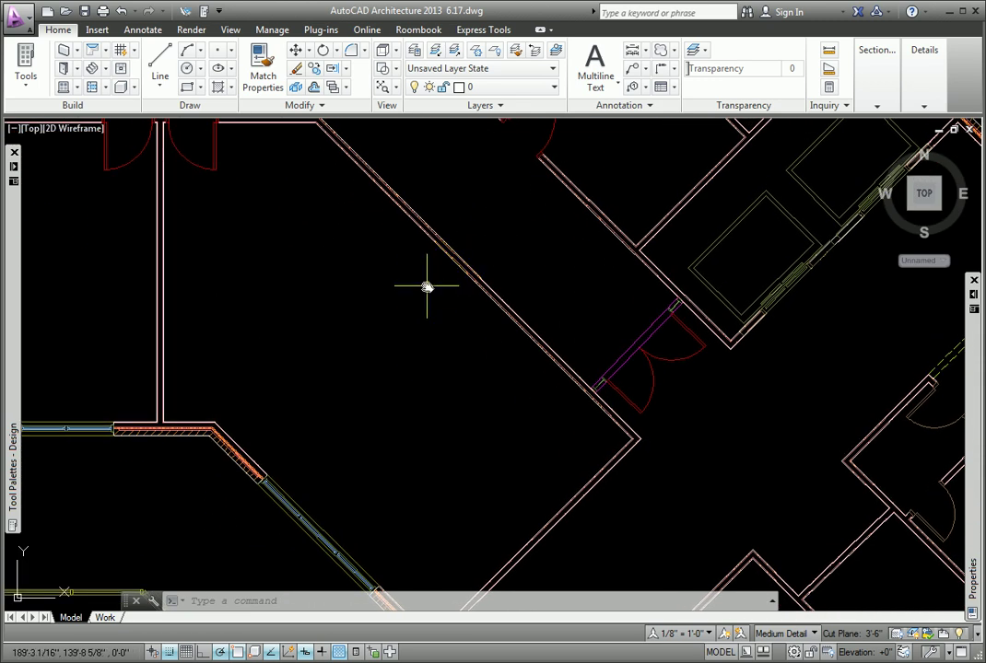
{"action": "left_click", "coordinate": [461, 262]}
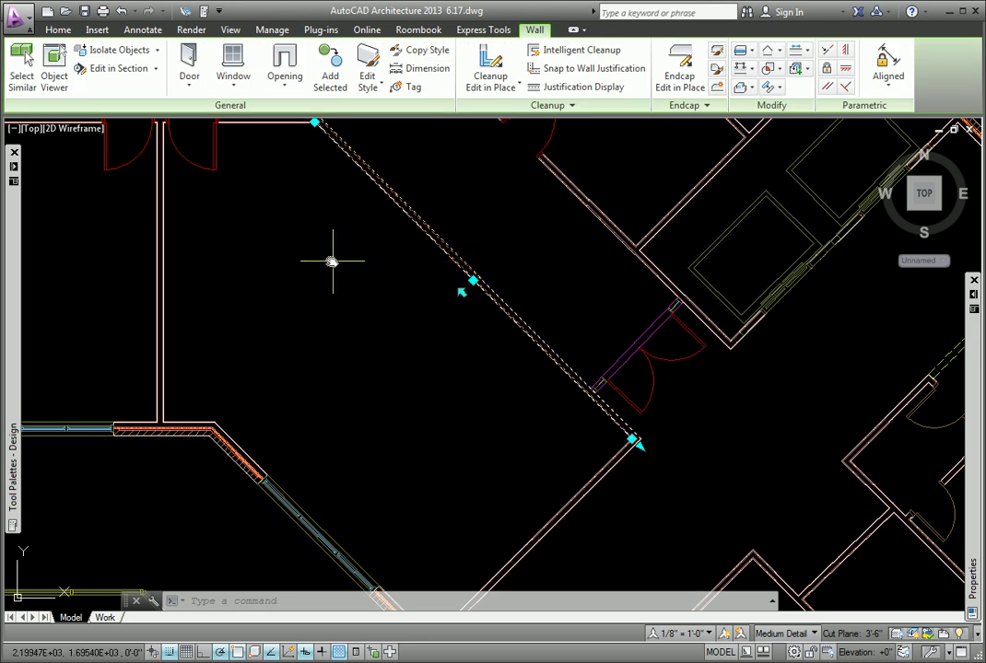
{"action": "left_click", "coordinate": [337, 74]}
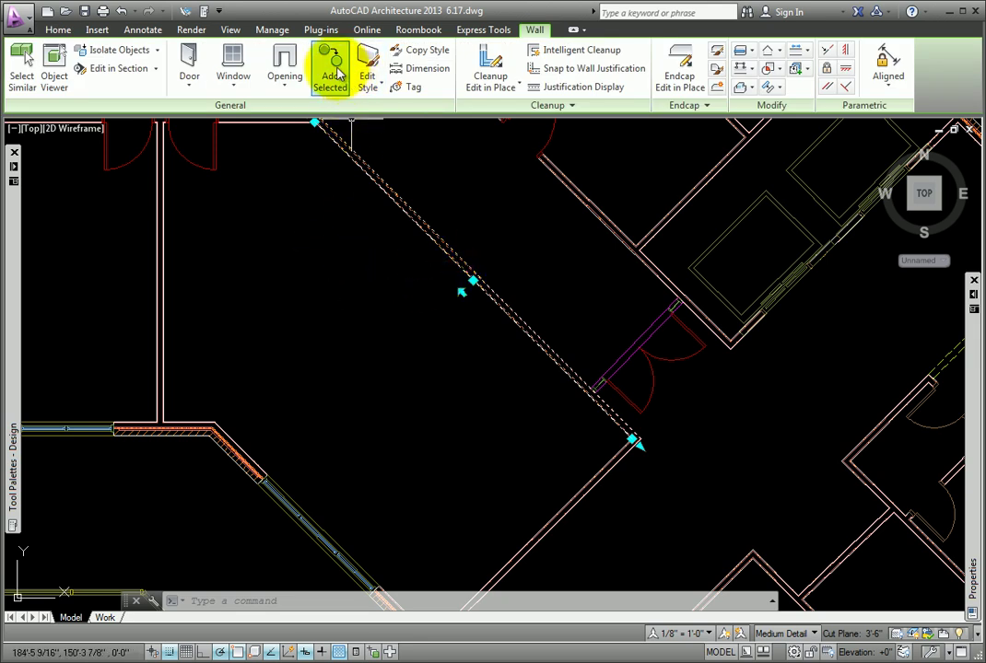
{"action": "left_click", "coordinate": [246, 450]}
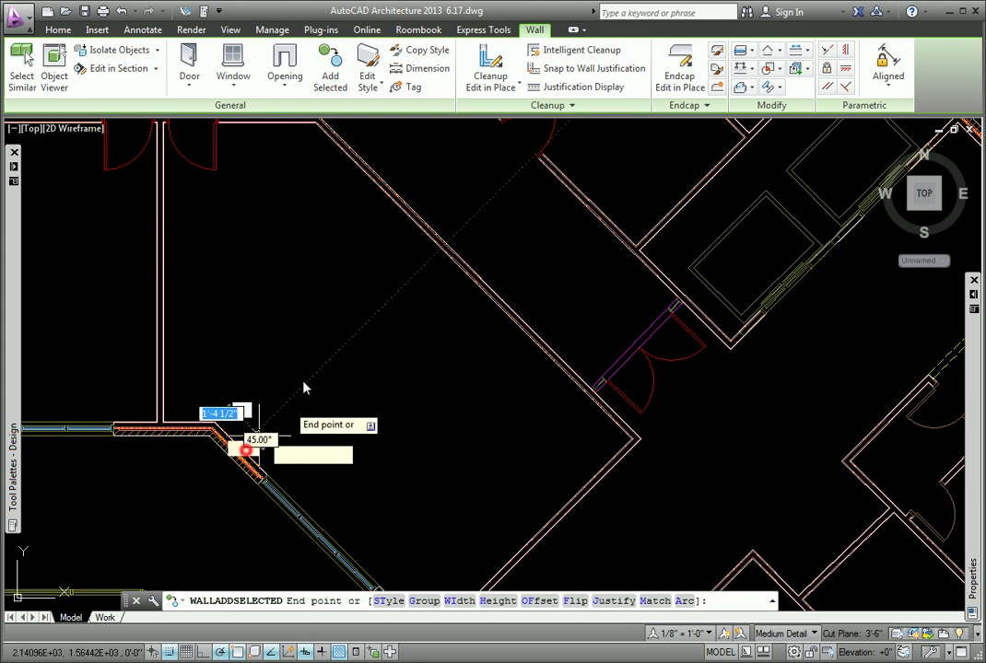
{"action": "left_click", "coordinate": [442, 247]}
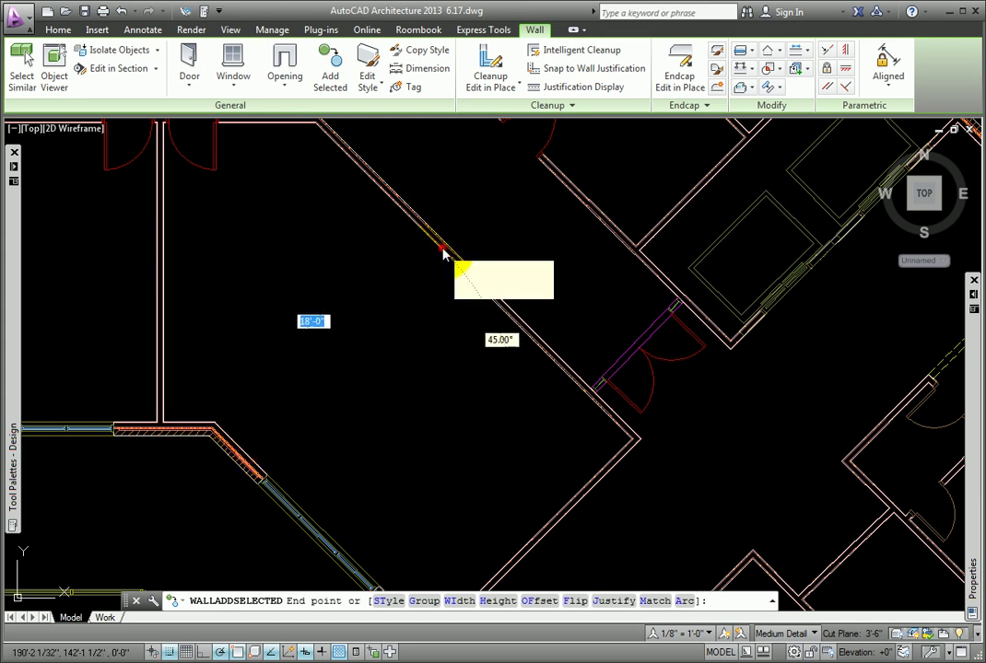
{"action": "right_click", "coordinate": [417, 320]}
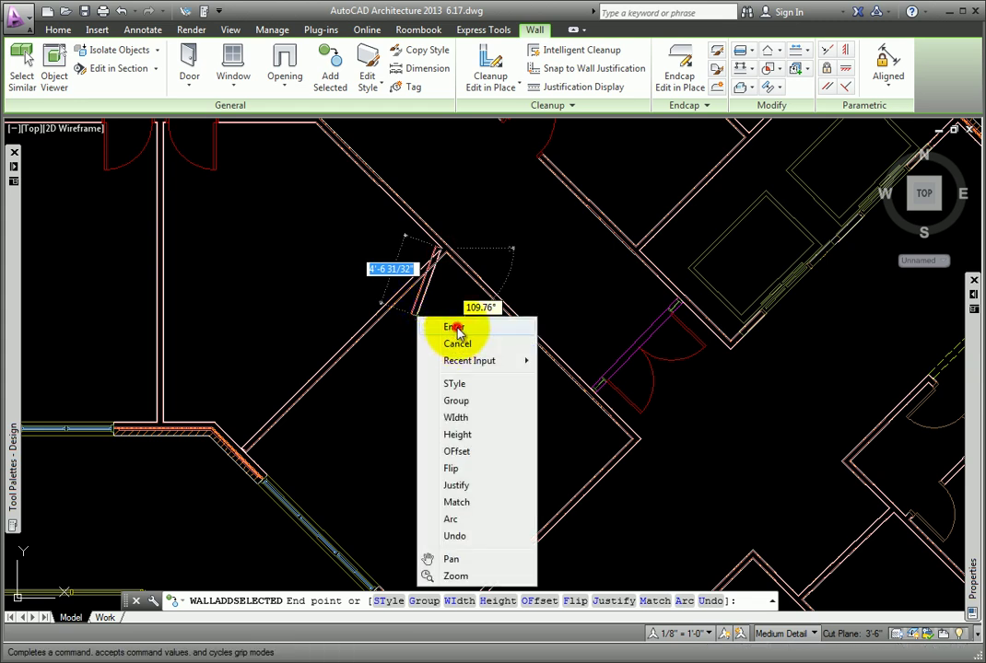
{"action": "left_click", "coordinate": [452, 326]}
Stretch the lower end of the new 45° wall to the outer face of the angled exterior wall.
{"action": "scroll", "coordinate": [263, 484], "scroll_direction": "up", "scroll_amount": 4}
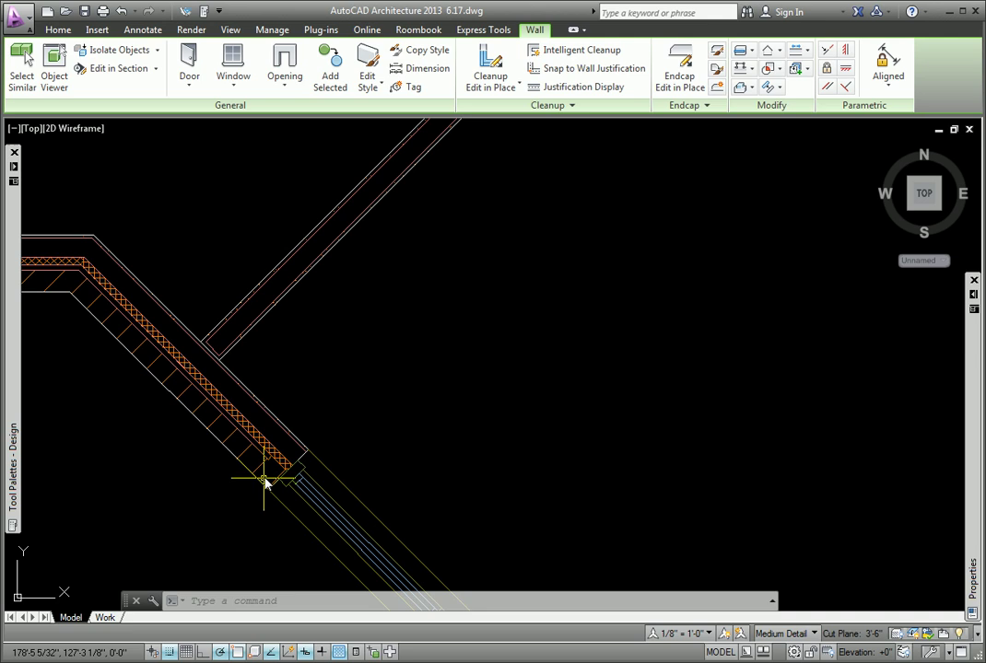
{"action": "middle_click_drag", "start_coordinate": [260, 436], "coordinate": [402, 455]}
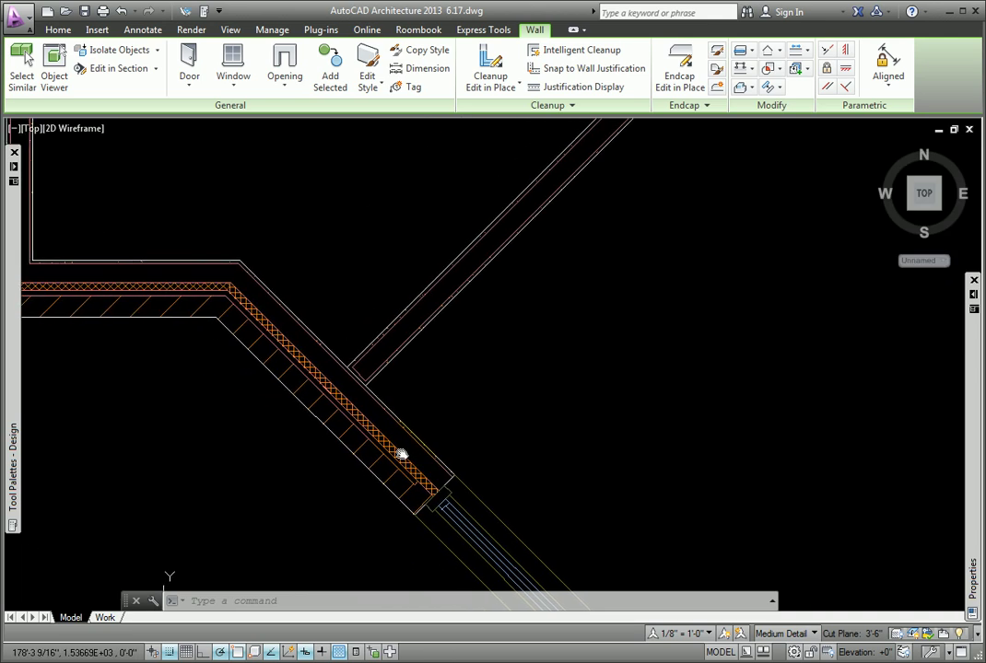
{"action": "left_click", "coordinate": [420, 376]}
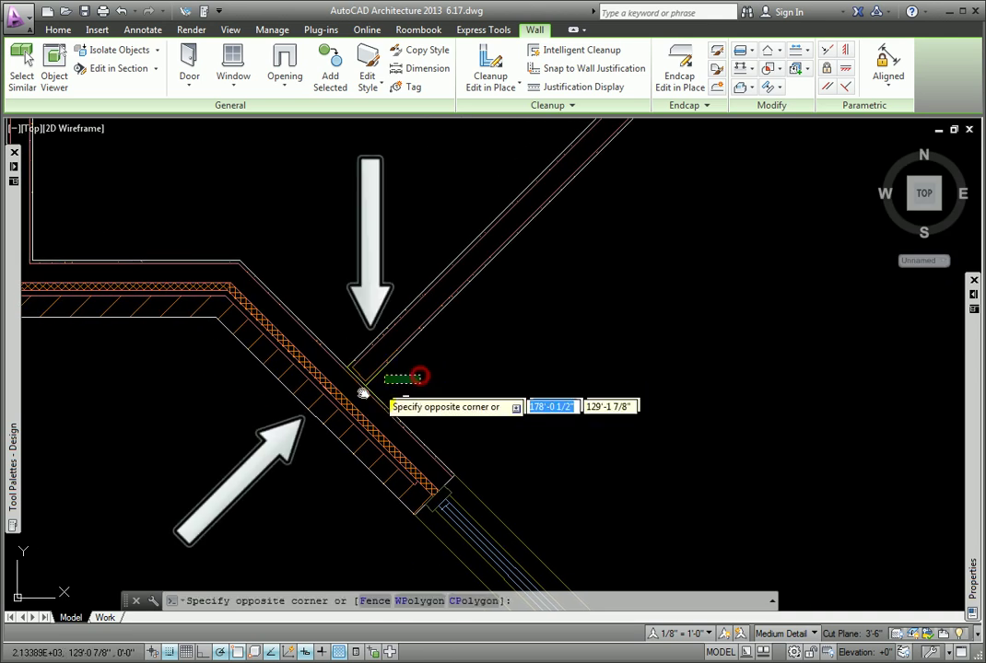
{"action": "left_click", "coordinate": [272, 415]}
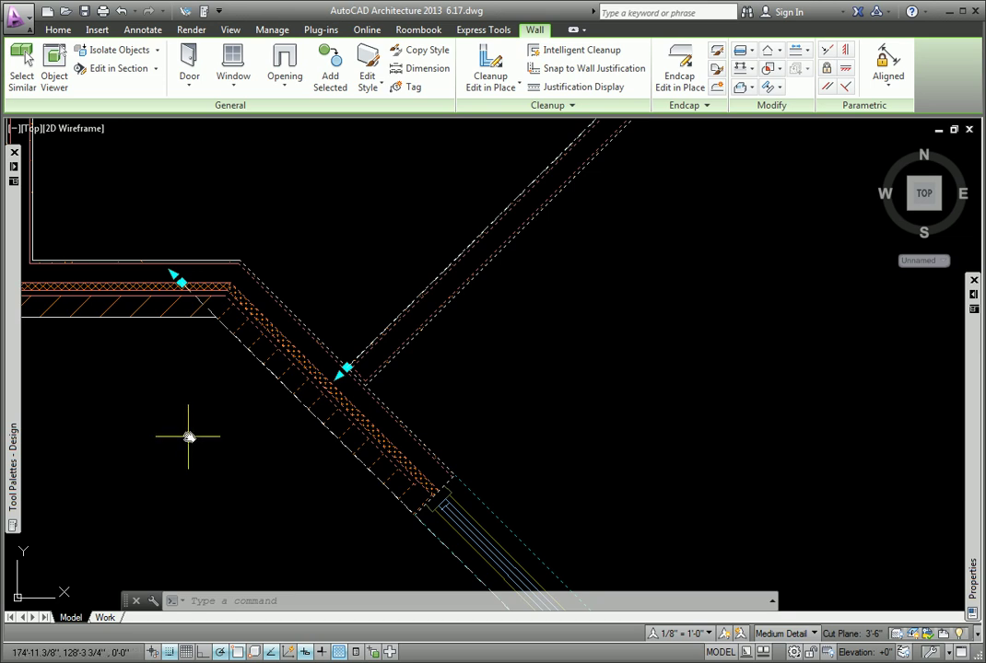
{"action": "left_click", "coordinate": [339, 377]}
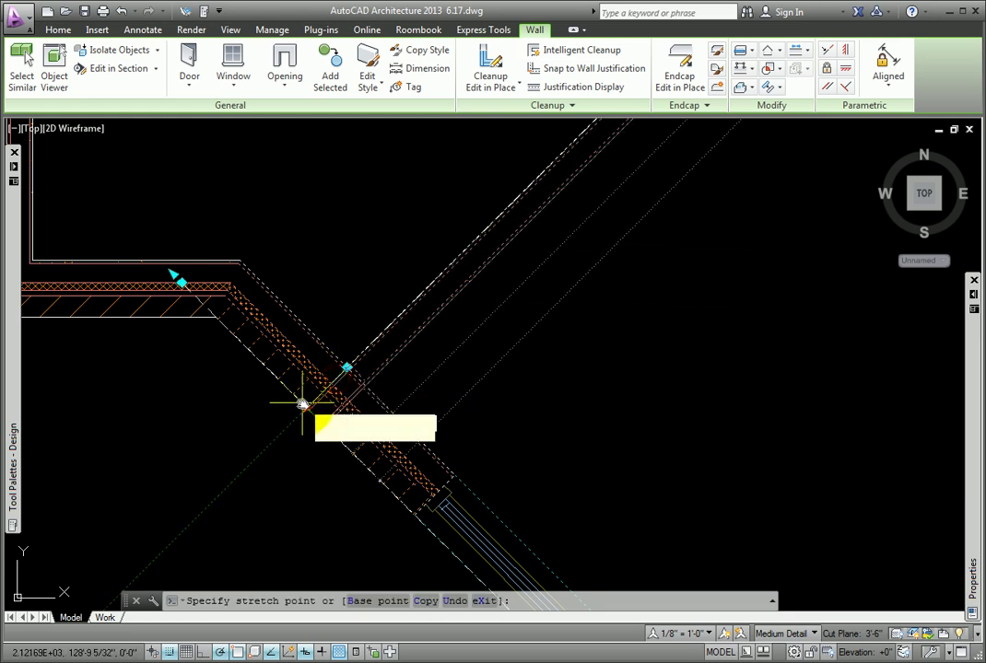
{"action": "left_click", "coordinate": [302, 405]}
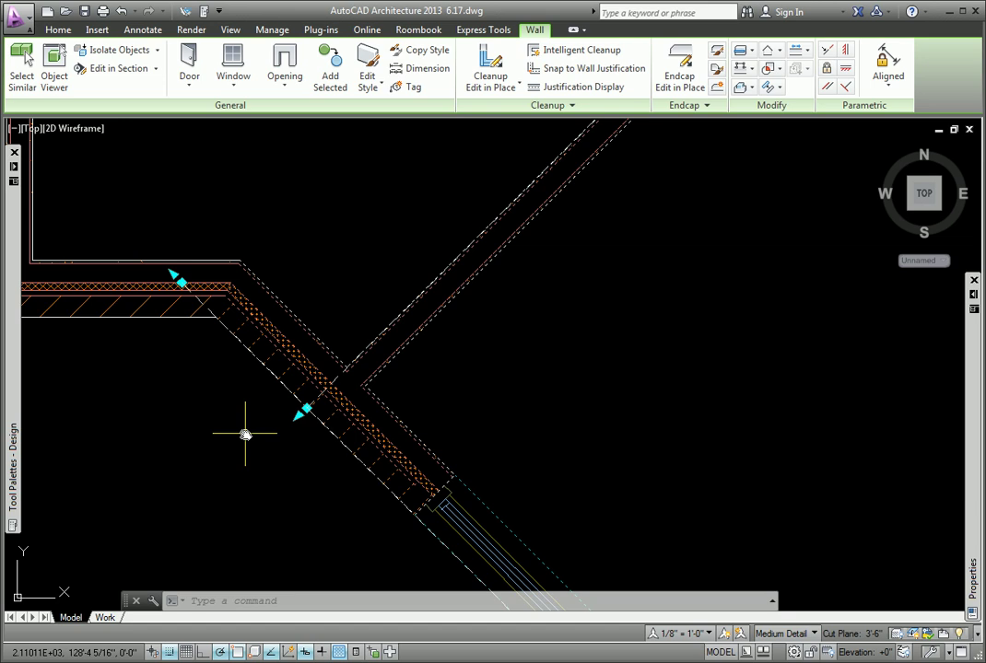
{"action": "key", "text": "Escape"}
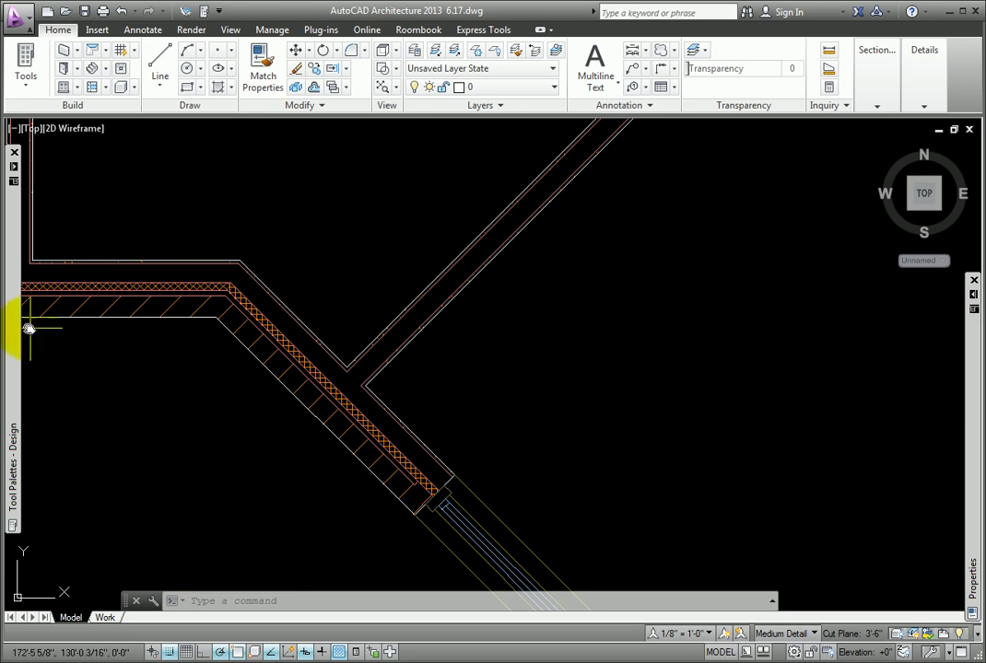
Apply the CMU-8 Furring tool properties to the new 45° wall.
{"action": "mouse_move", "coordinate": [15, 324]}
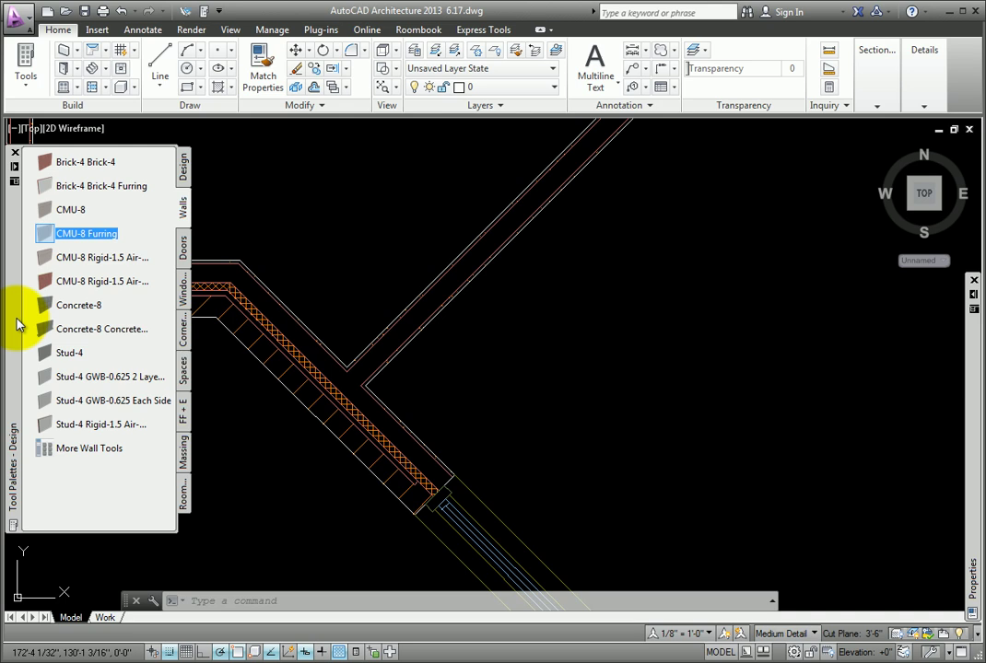
{"action": "right_click", "coordinate": [81, 235]}
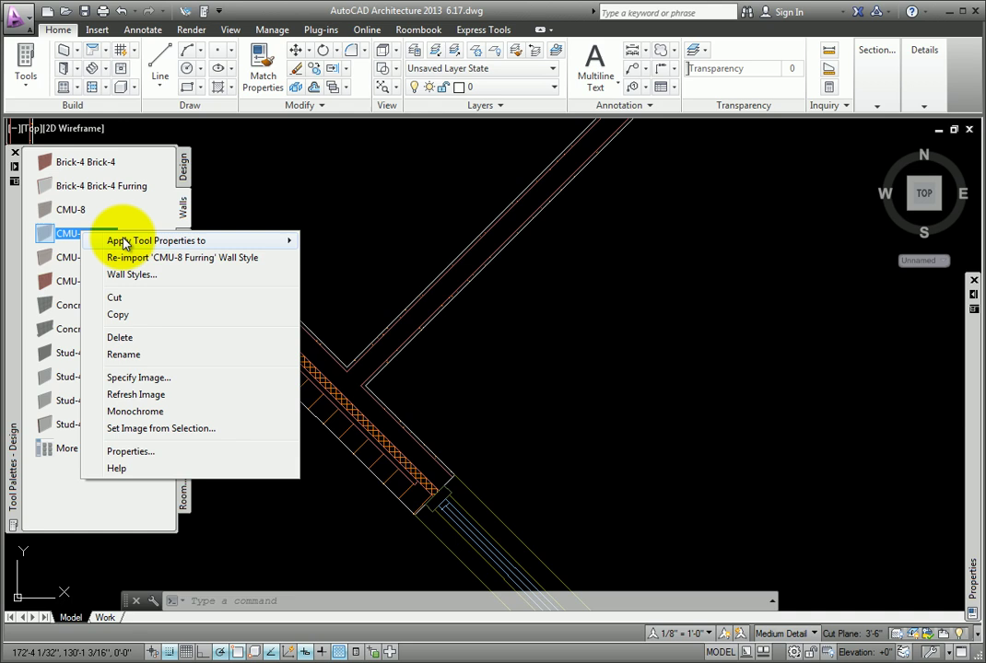
{"action": "mouse_move", "coordinate": [123, 242]}
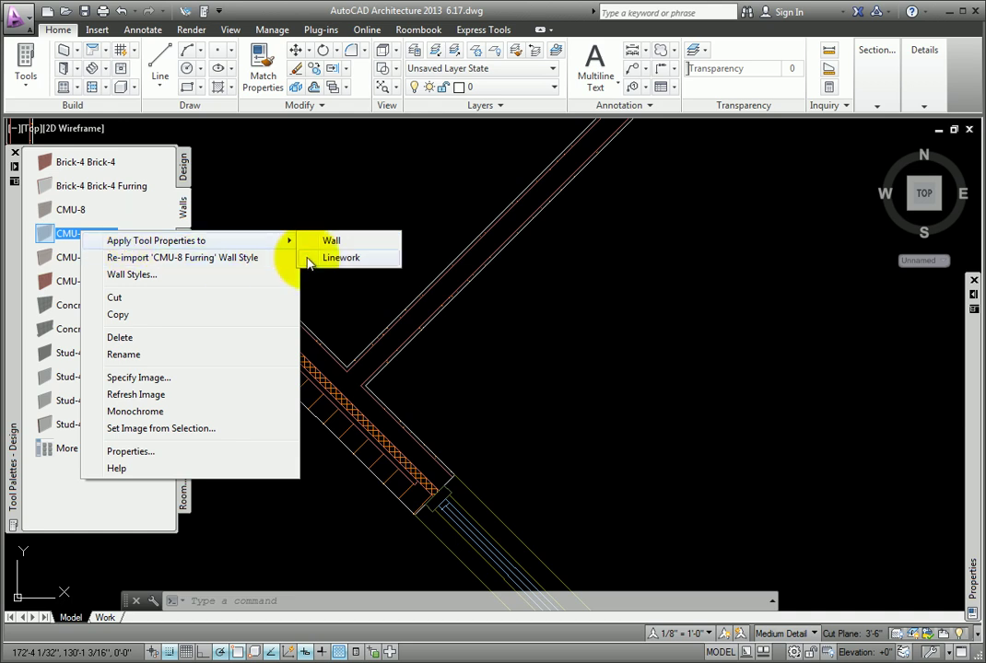
{"action": "left_click", "coordinate": [330, 243]}
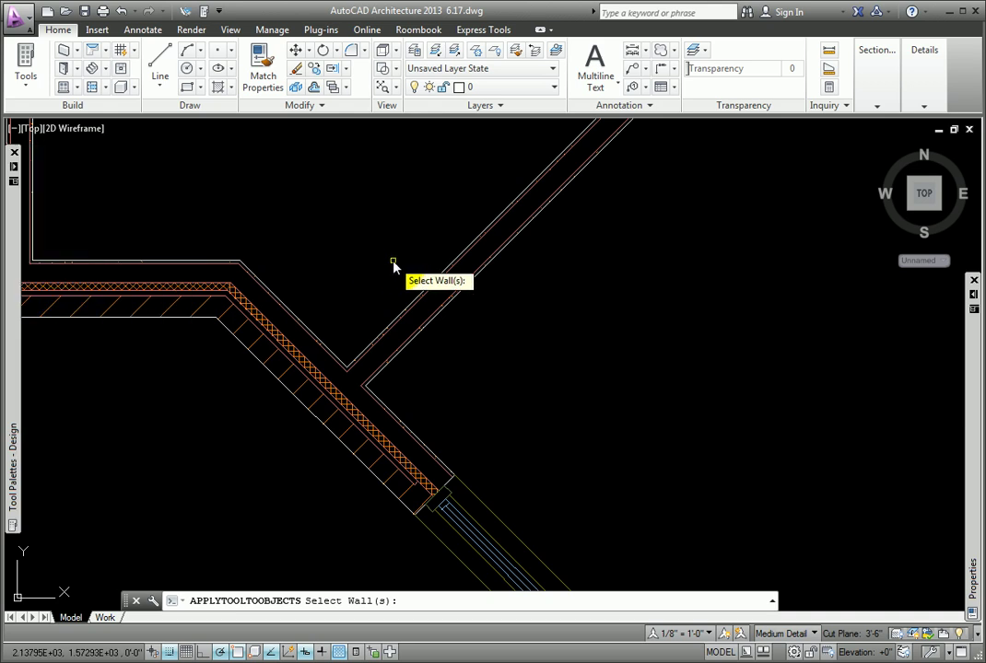
{"action": "left_click", "coordinate": [428, 291]}
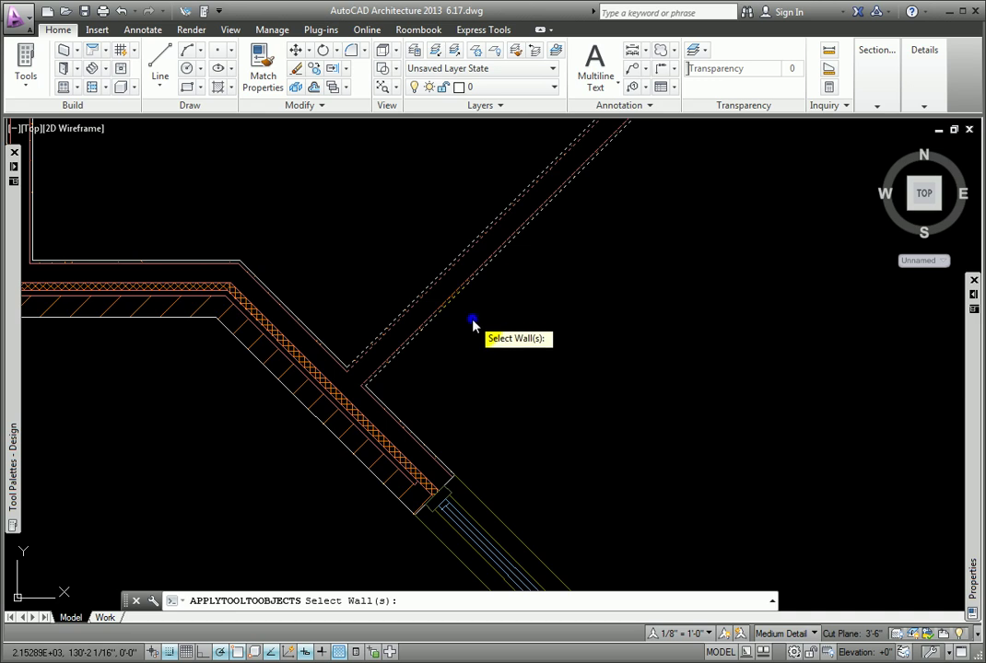
{"action": "key", "text": "Return"}
{"action": "key", "text": "Escape"}
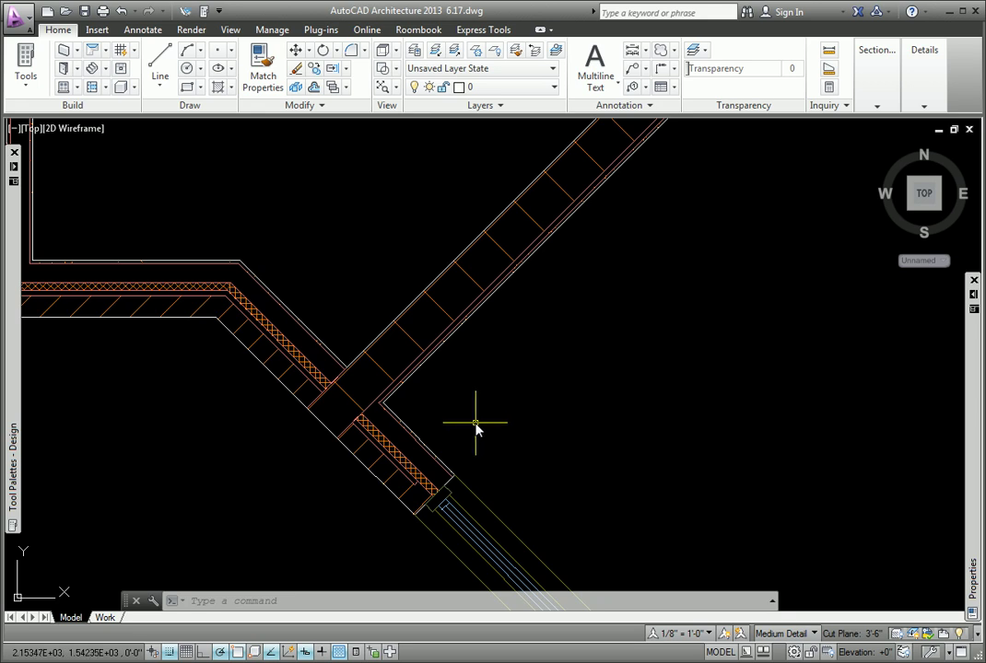
Add a priority override for the (1) CMU component at the start of the 45° furred CMU wall.
{"action": "key", "text": "F6"}
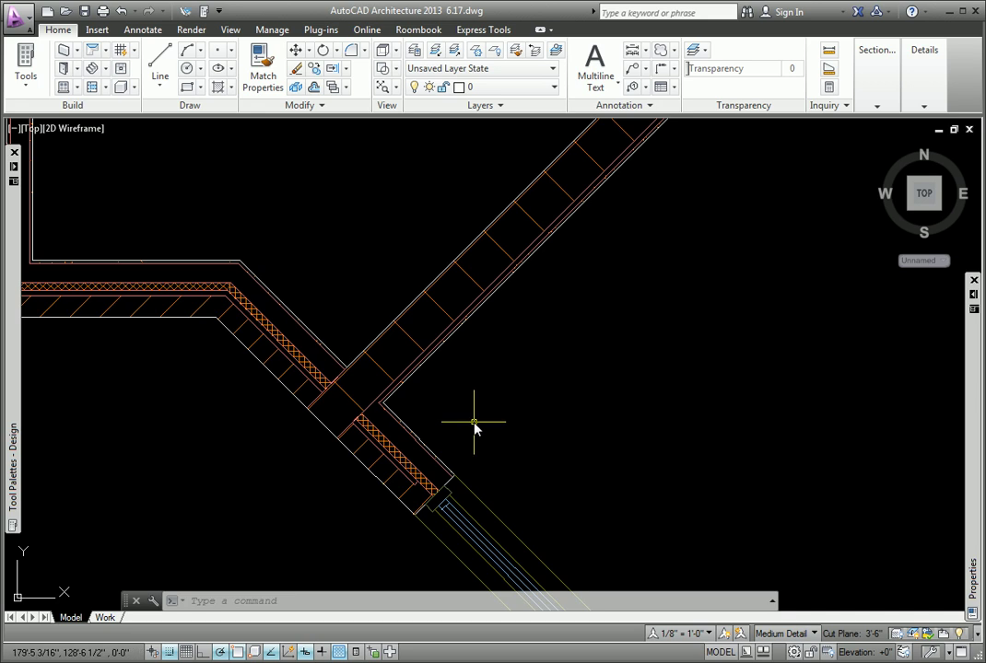
{"action": "left_click", "coordinate": [432, 346]}
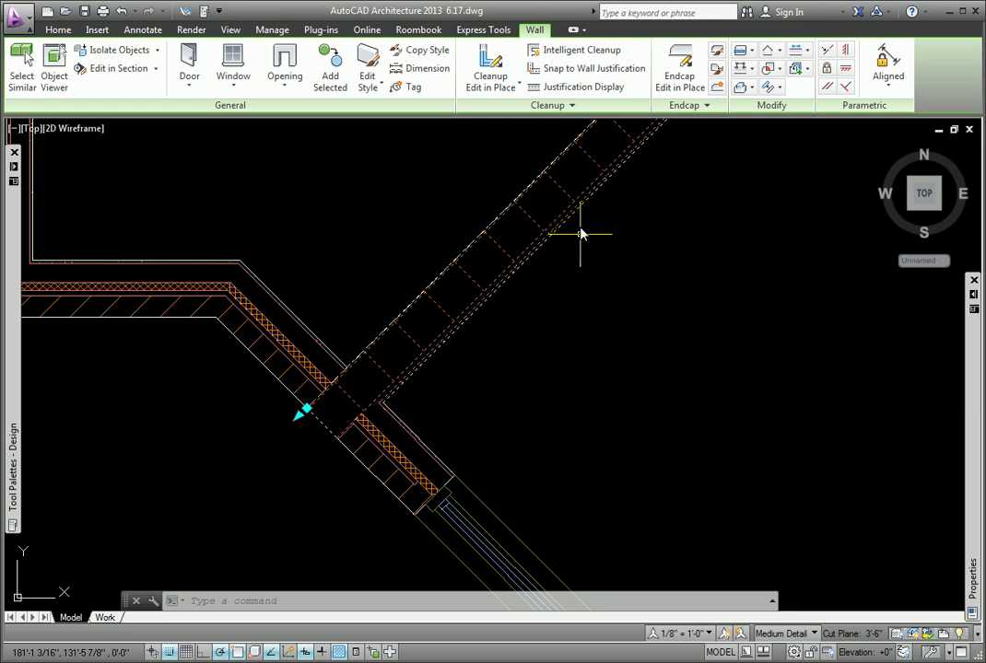
{"action": "left_click", "coordinate": [572, 107]}
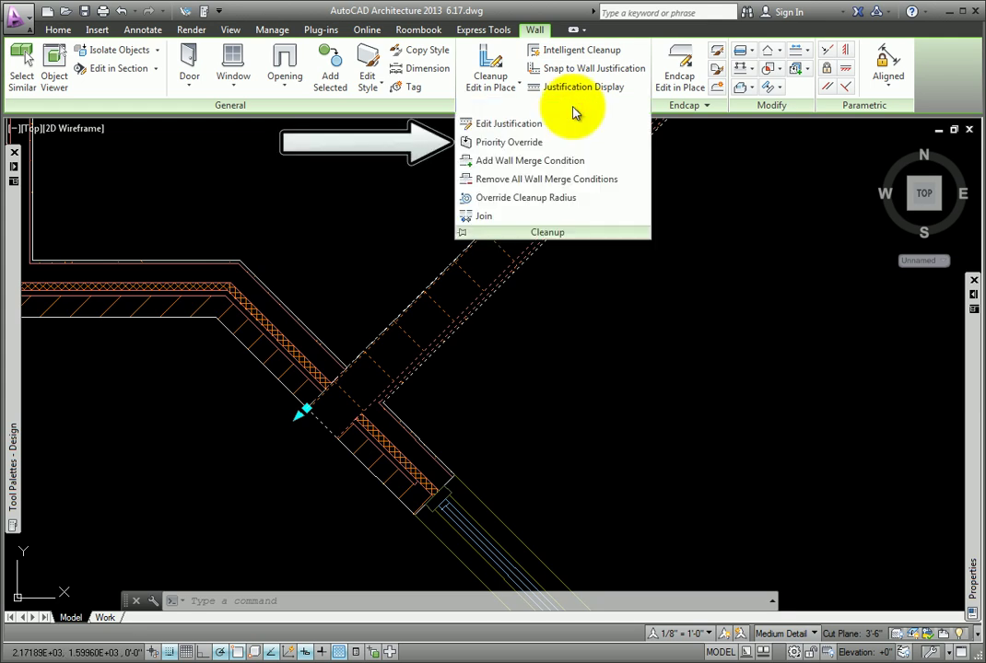
{"action": "left_click", "coordinate": [509, 145]}
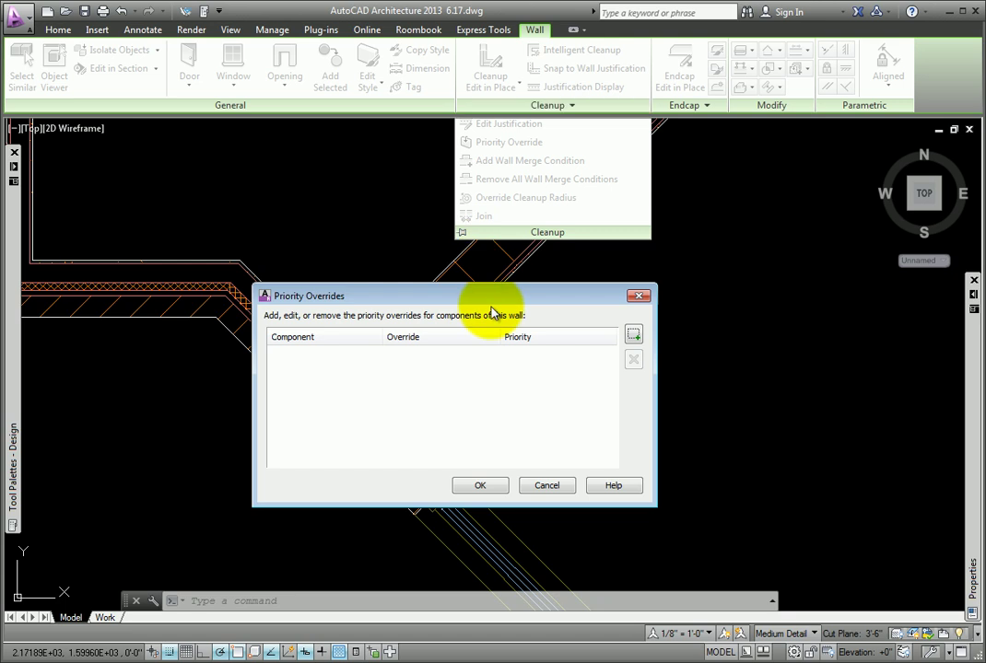
{"action": "left_click", "coordinate": [491, 295]}
{"action": "left_click_drag", "start_coordinate": [491, 296], "coordinate": [658, 189]}
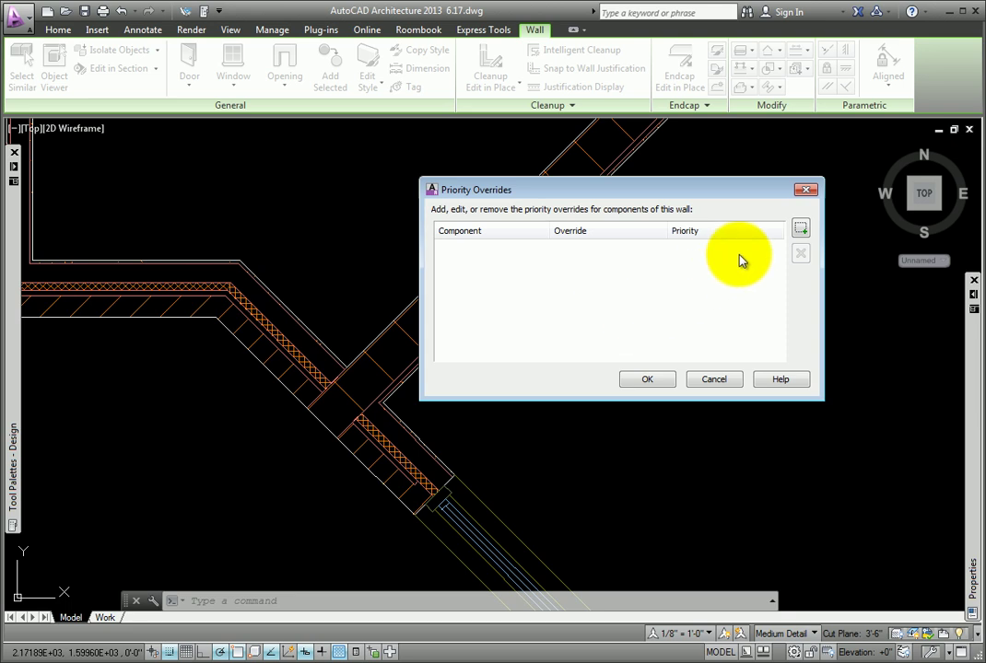
{"action": "left_click", "coordinate": [801, 229]}
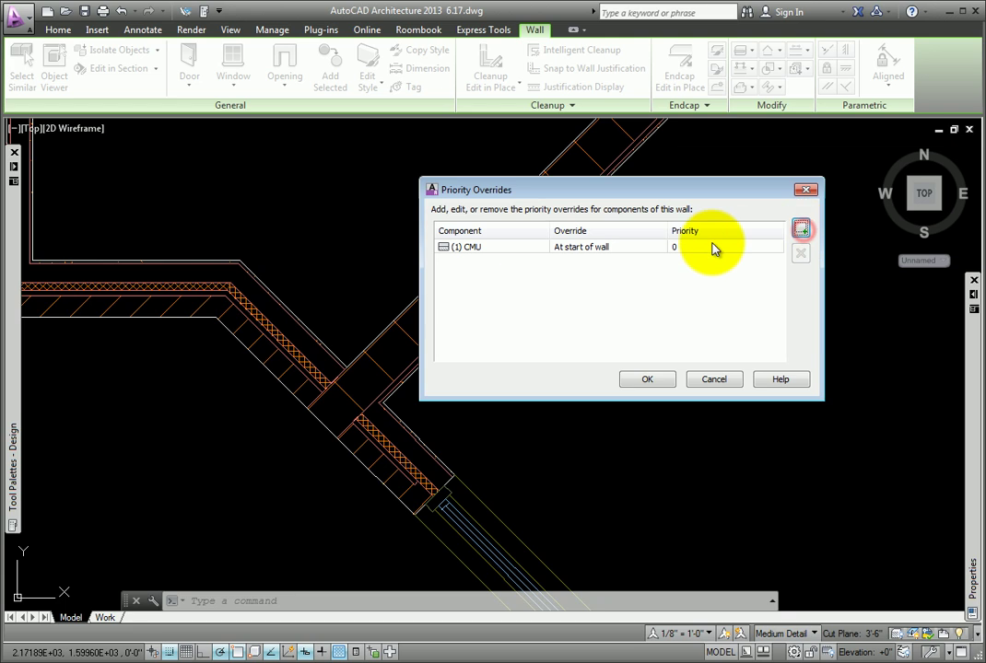
{"action": "left_click", "coordinate": [542, 248]}
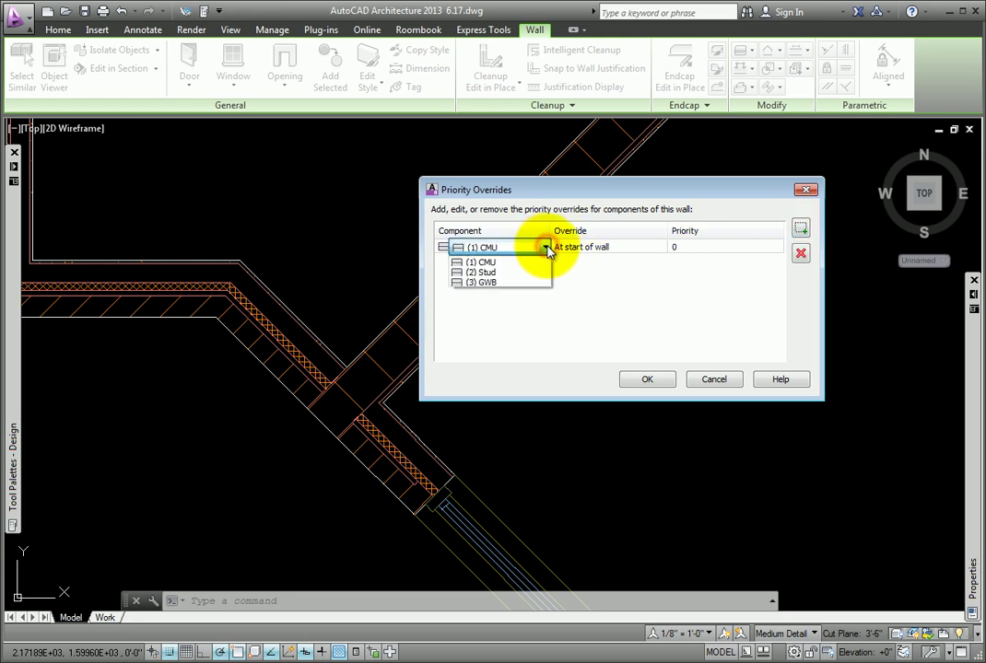
{"action": "left_click", "coordinate": [547, 250]}
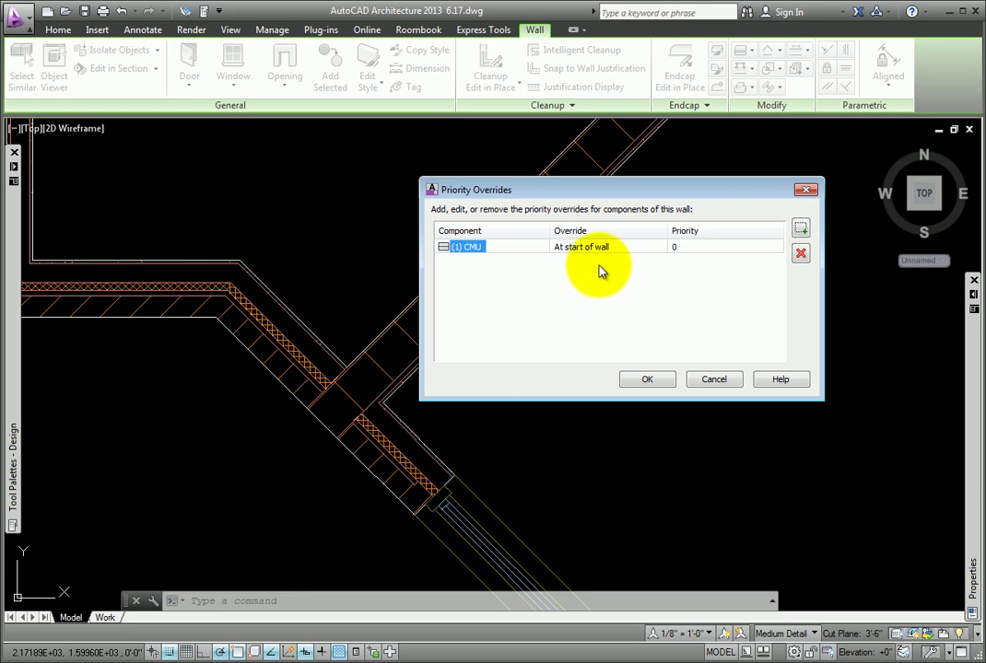
Set the CMU component's override priority to 600 and apply it to the 45° wall.
{"action": "left_click", "coordinate": [699, 247]}
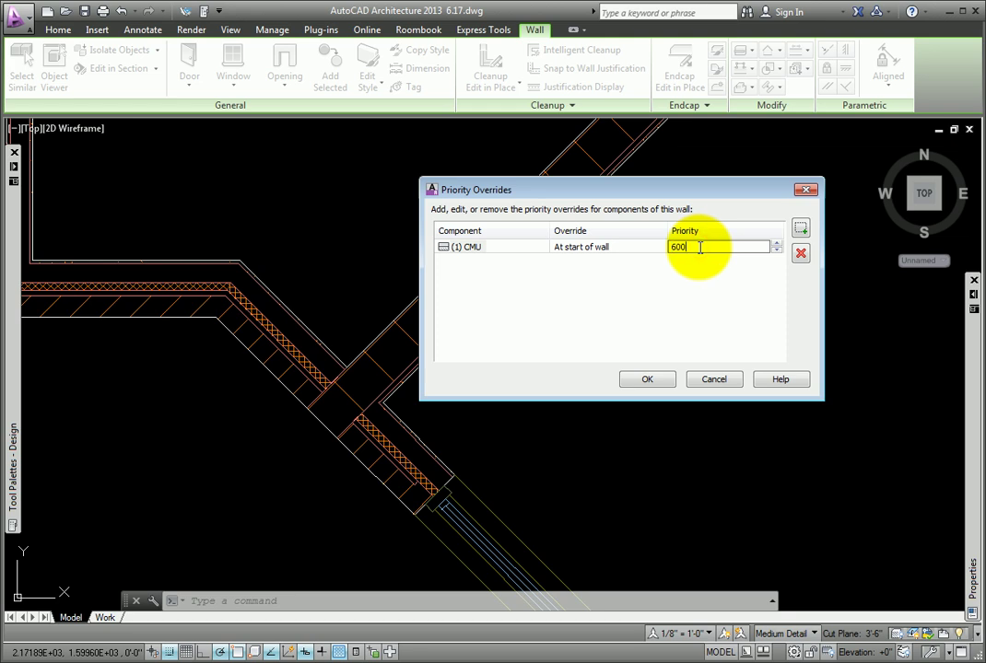
{"action": "left_click", "coordinate": [644, 378]}
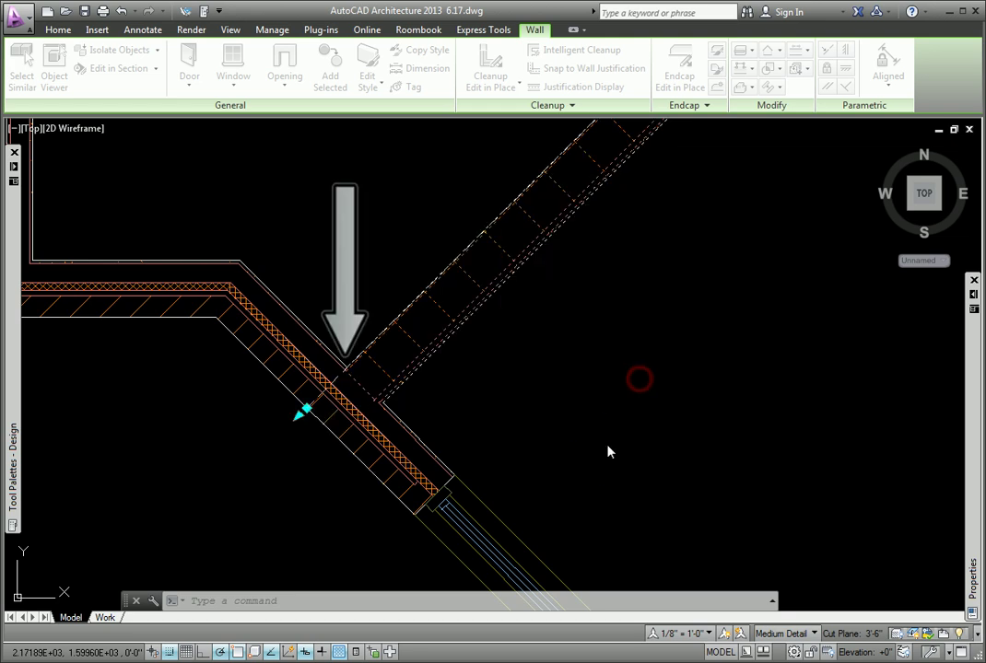
{"action": "key", "text": "Escape"}
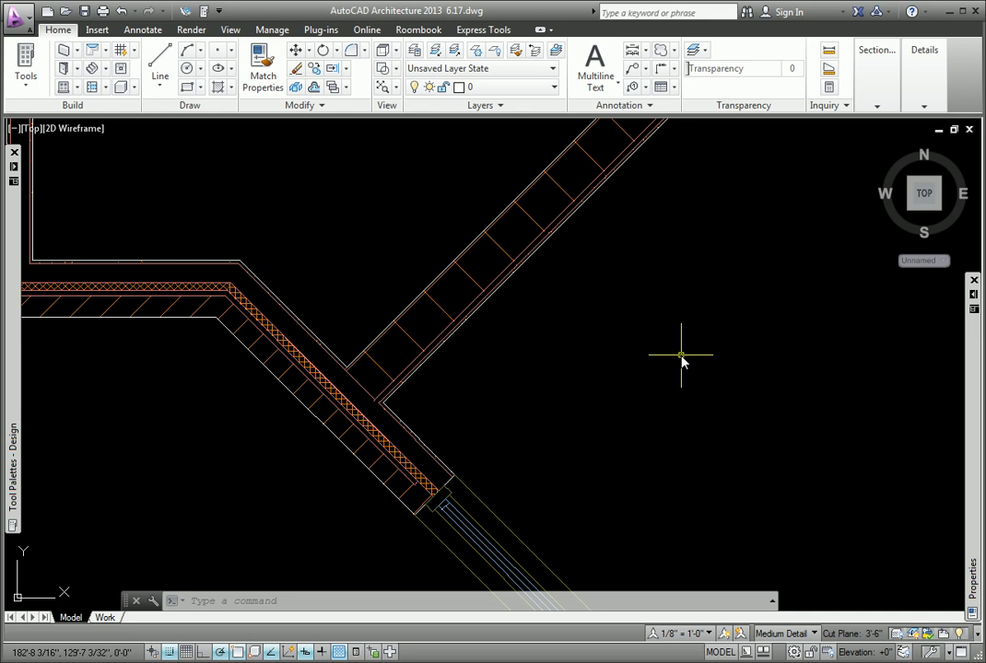
{"action": "scroll", "coordinate": [682, 357], "scroll_direction": "down", "scroll_amount": 6}
{"action": "mouse_move", "coordinate": [726, 357]}
{"action": "middle_mouse_down"}
{"action": "mouse_move", "coordinate": [727, 369]}
{"action": "mouse_move", "coordinate": [613, 465]}
{"action": "mouse_move", "coordinate": [524, 461]}
{"action": "middle_mouse_up"}
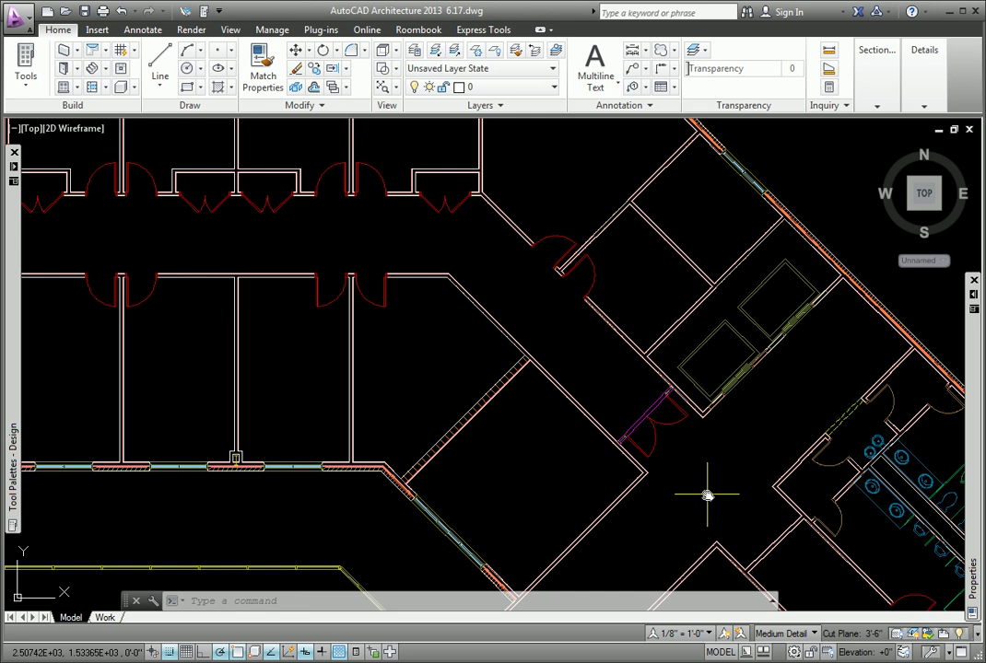